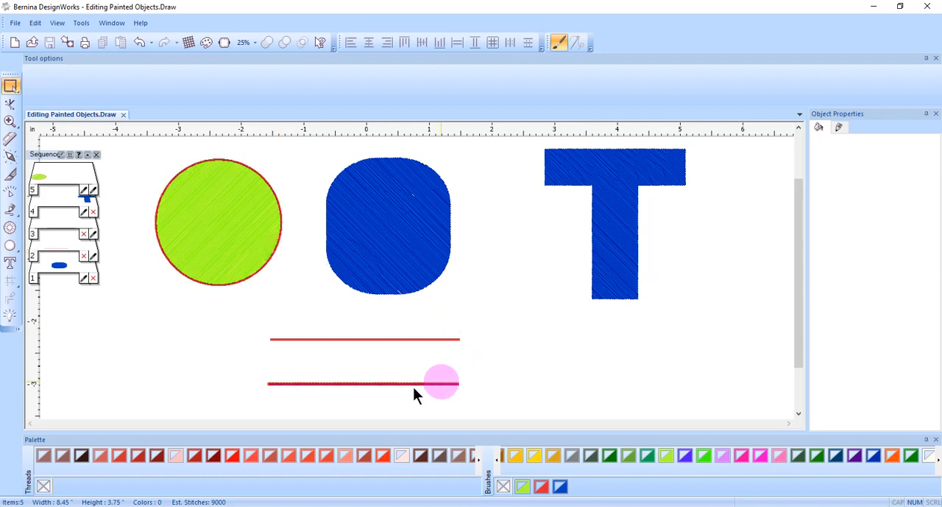
Check the outline settings of the red line and green circle, and give the blue rounded rectangle a Green-yellow outline.
click(403, 339)
click(243, 277)
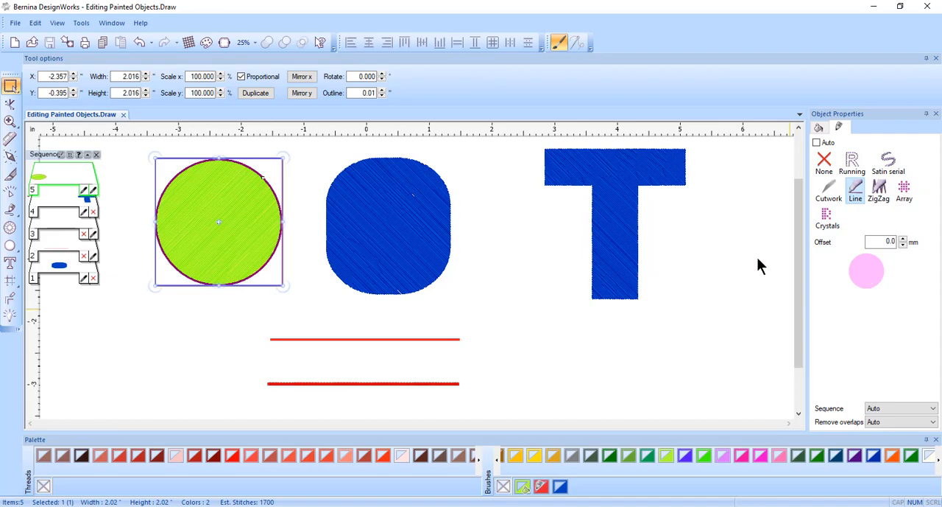
scroll(463, 243, up, 8)
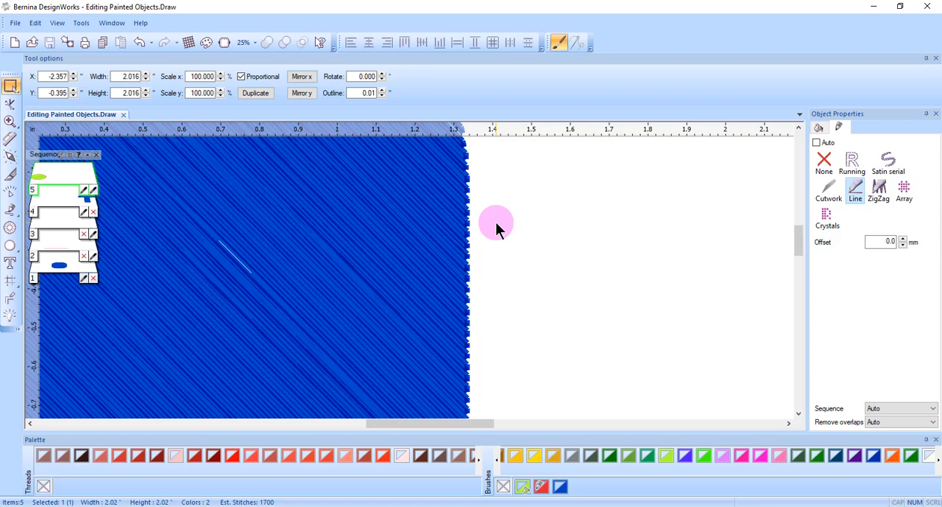
click(353, 251)
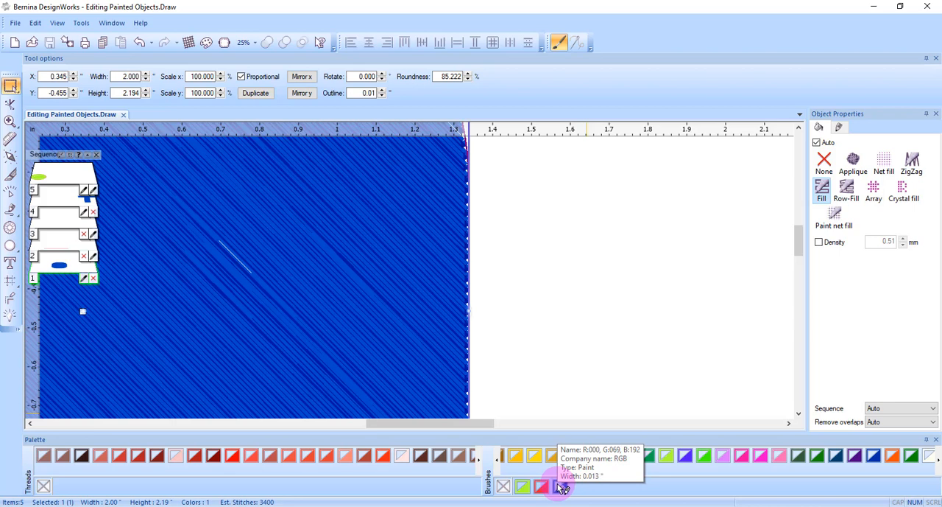
click(562, 487)
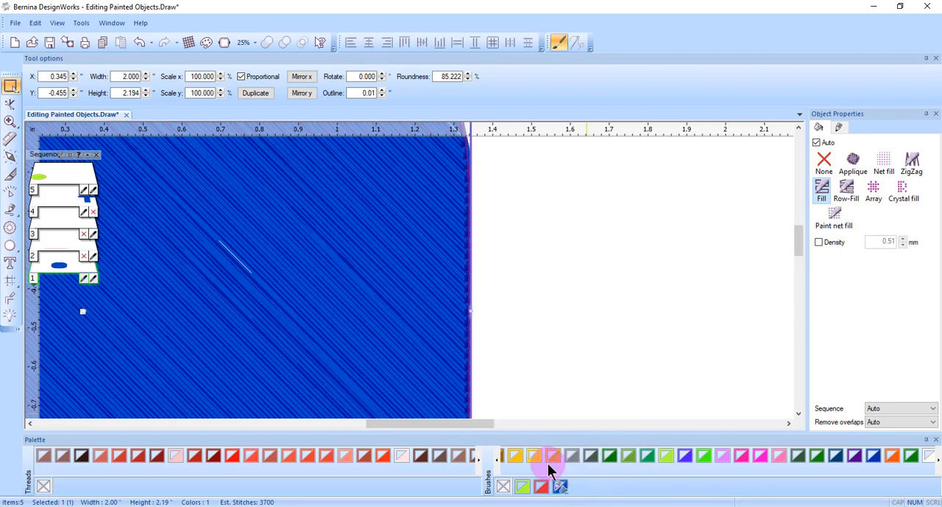
click(667, 456)
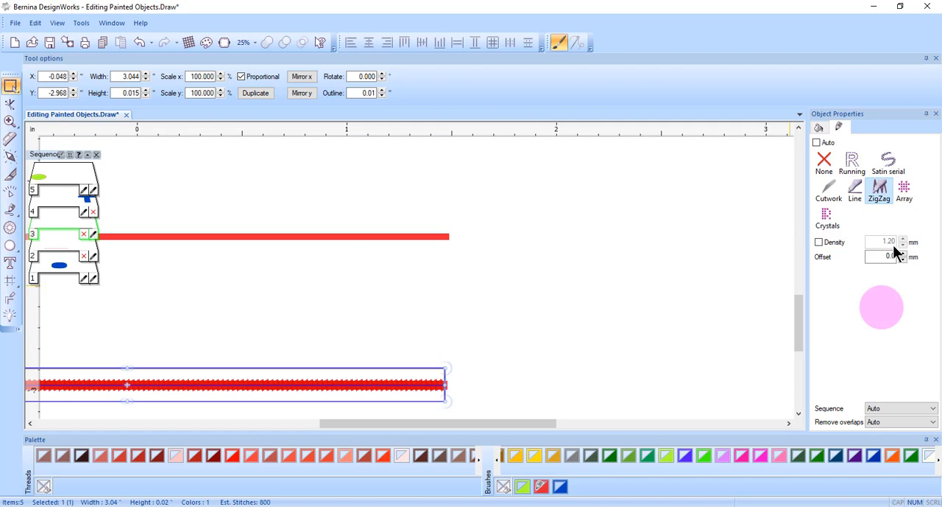
Enable custom density for the lower red line's zigzag outline and set it to 0.80 mm.
scroll(893, 246, down, 1)
click(819, 243)
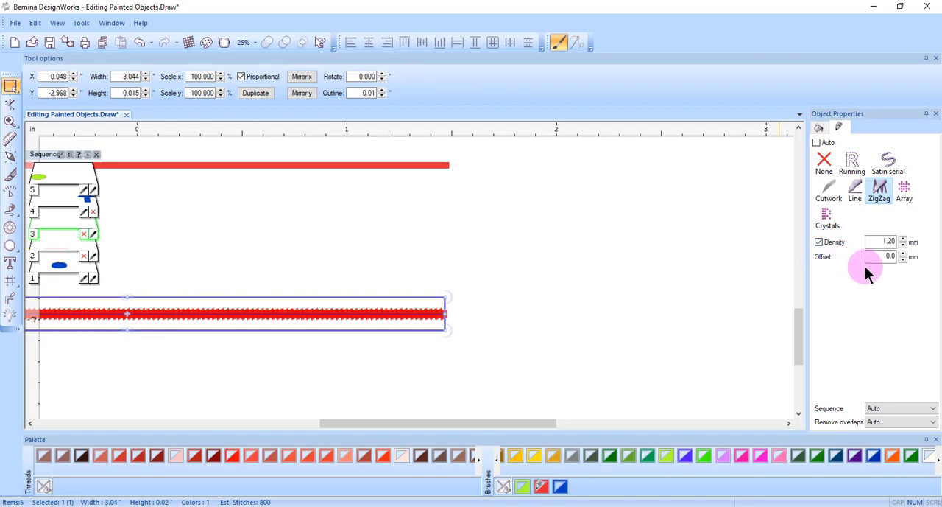
click(904, 245)
click(903, 245)
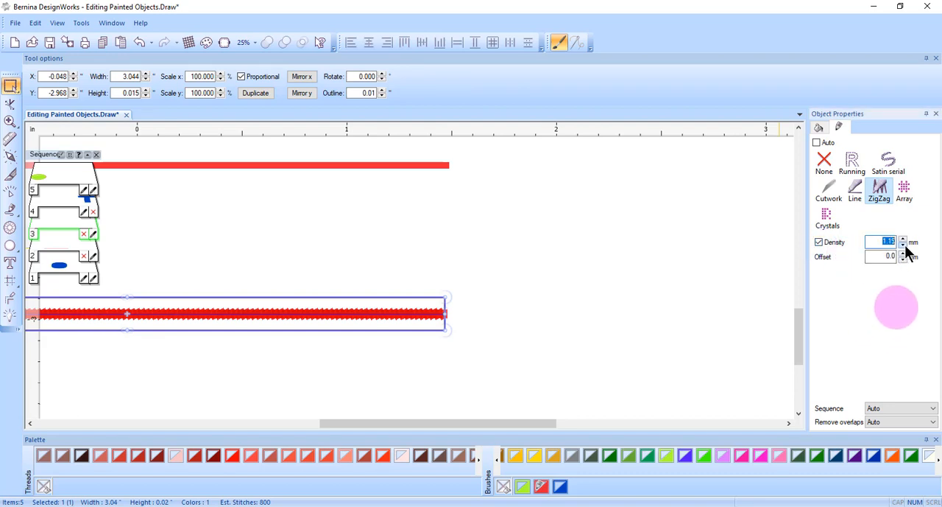
click(903, 245)
click(904, 246)
click(903, 245)
click(903, 245)
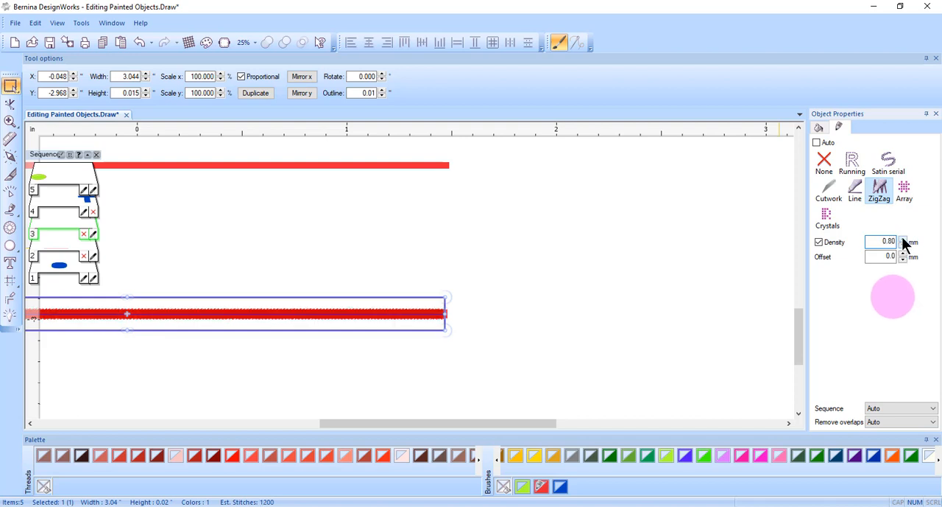
Raise the lower red line's zigzag density to 5.20 mm, and undo the density change.
click(903, 240)
click(903, 240)
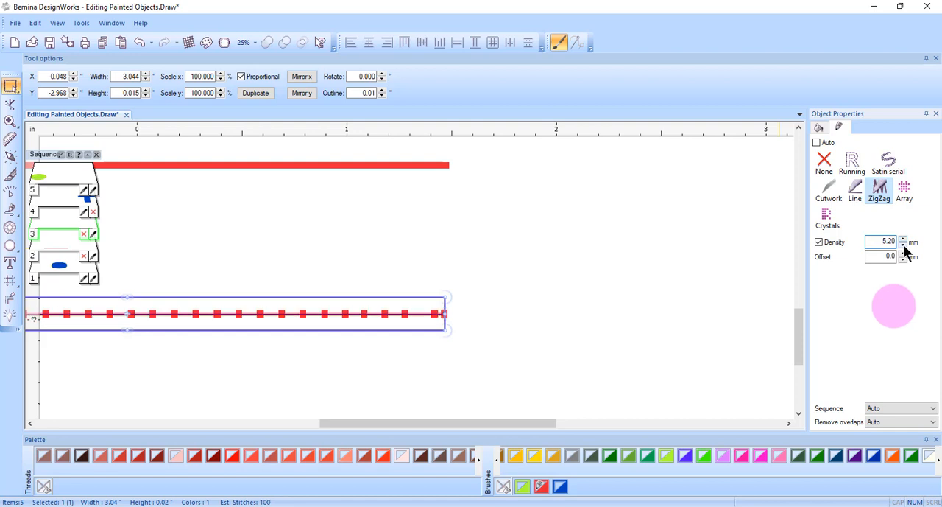
click(139, 42)
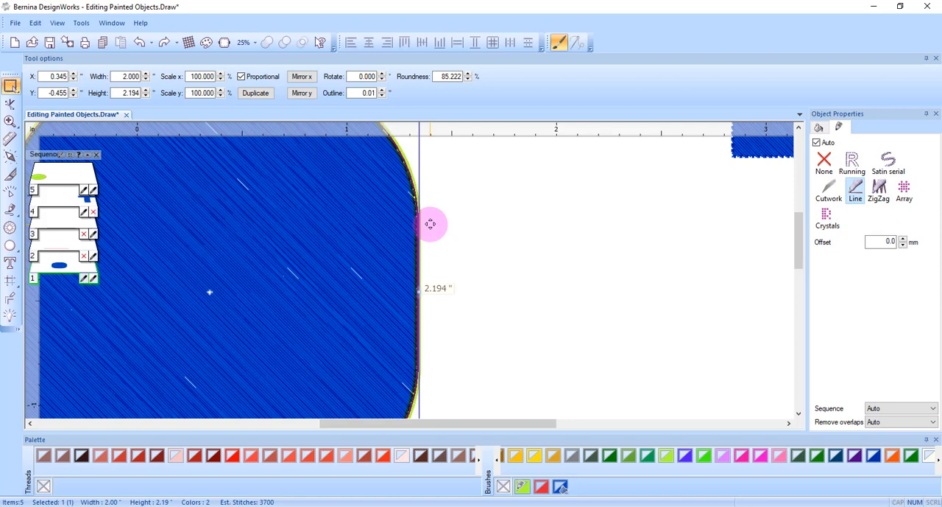
Change the blue rounded rectangle's outline to ZigZag, try an offset of 0.6 mm, and reset the offset to 0.0 mm.
click(883, 194)
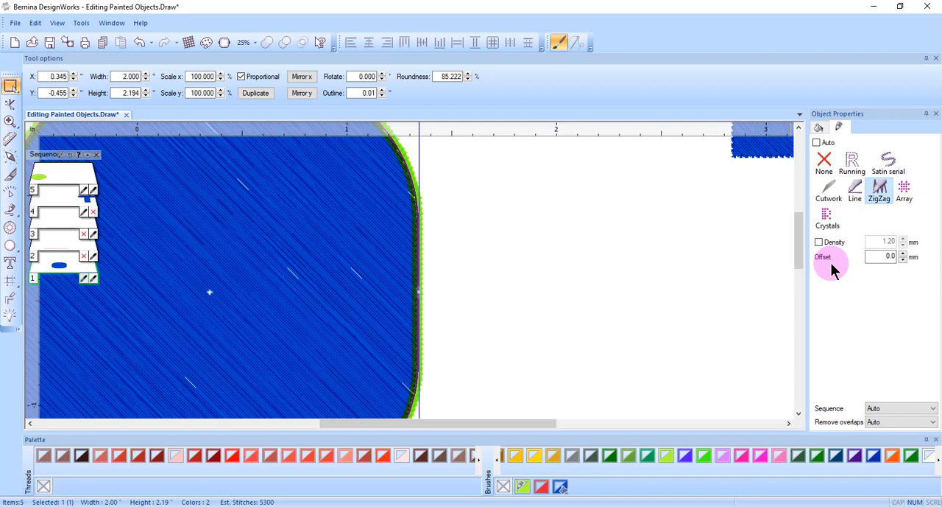
click(903, 254)
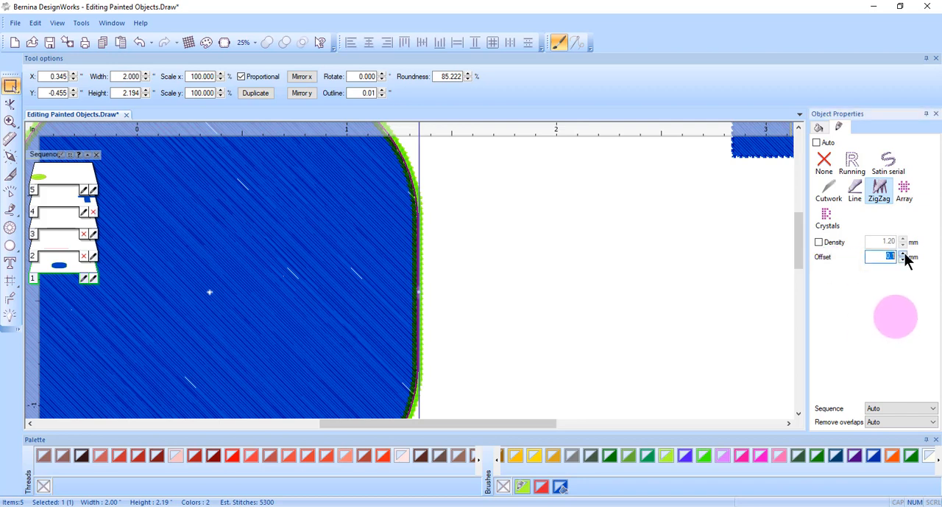
text(0.4)
click(904, 254)
click(904, 261)
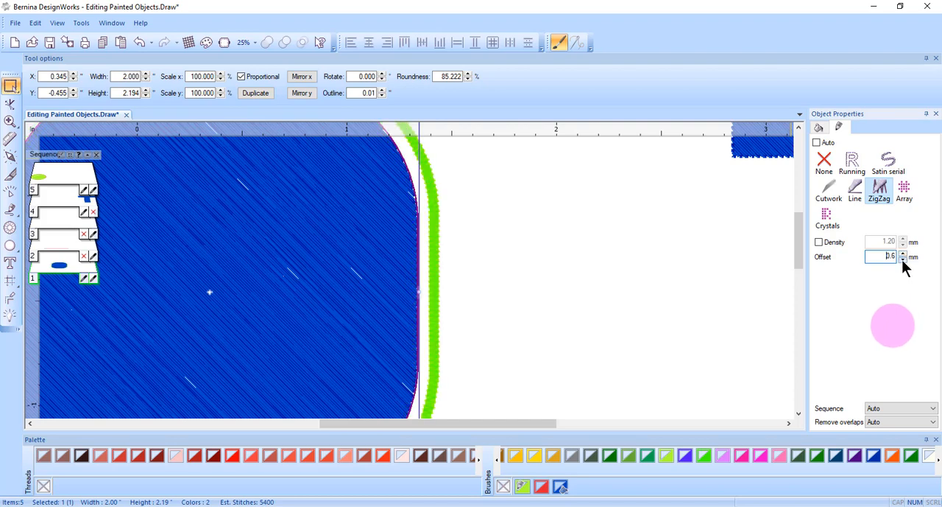
click(903, 261)
click(904, 259)
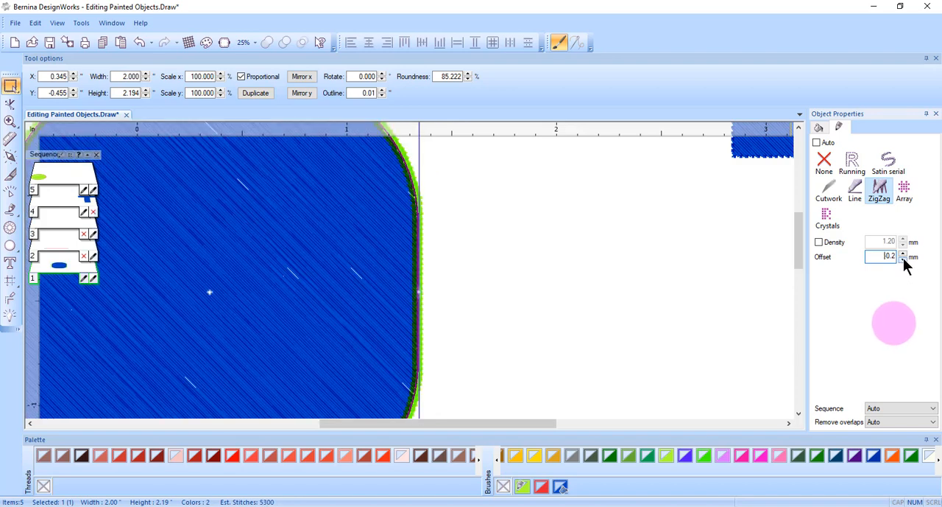
click(903, 259)
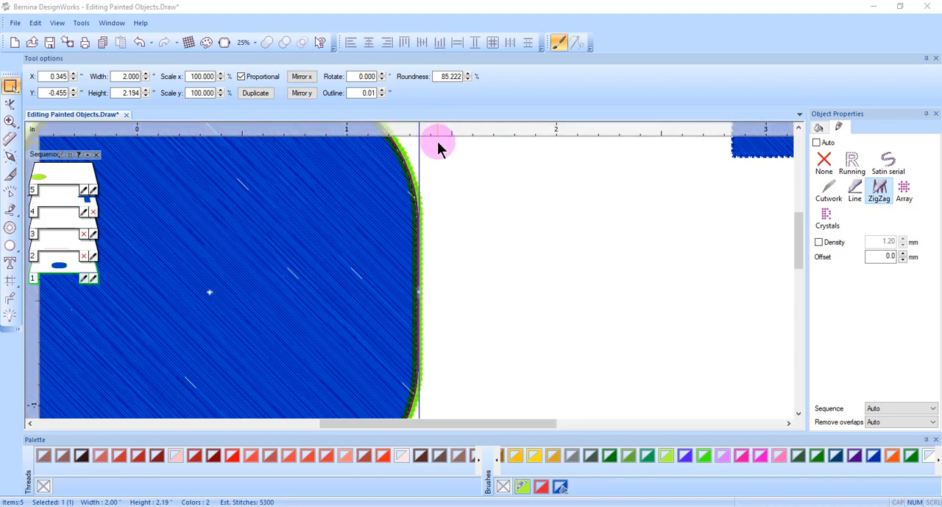
Widen the rounded rectangle's outline to 0.11 inches and switch the program's measurement system to Metric.
click(382, 89)
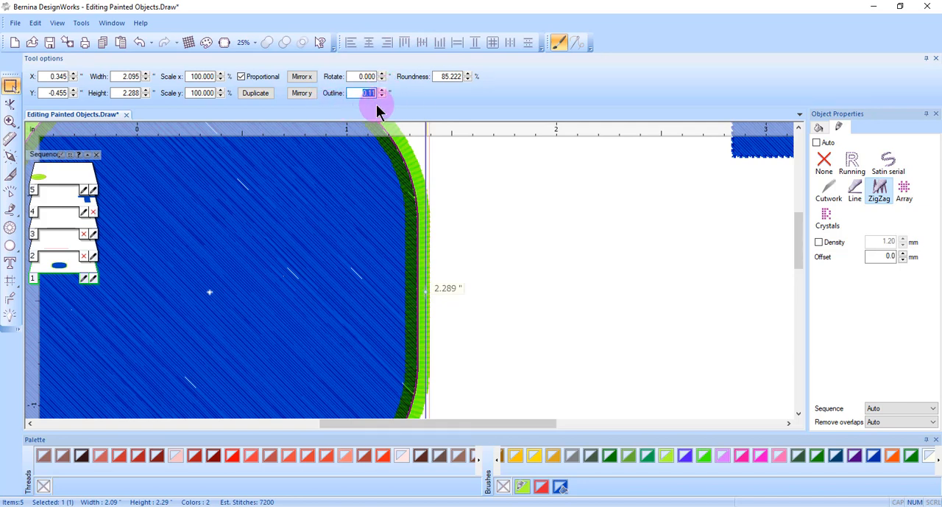
click(81, 23)
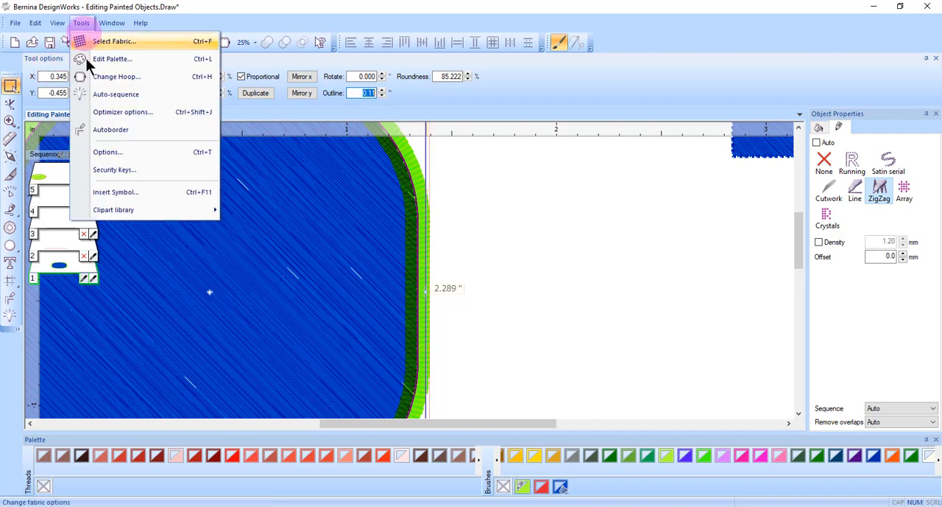
click(108, 152)
click(541, 243)
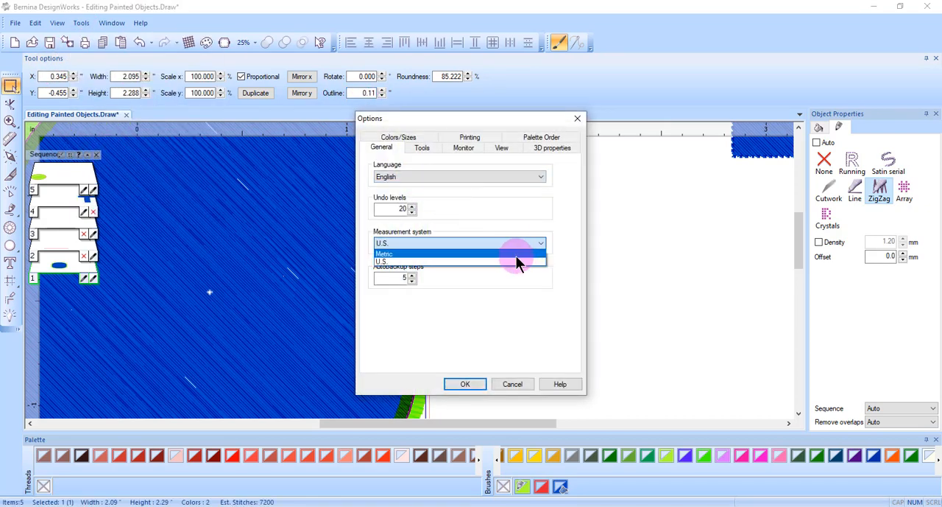
click(515, 253)
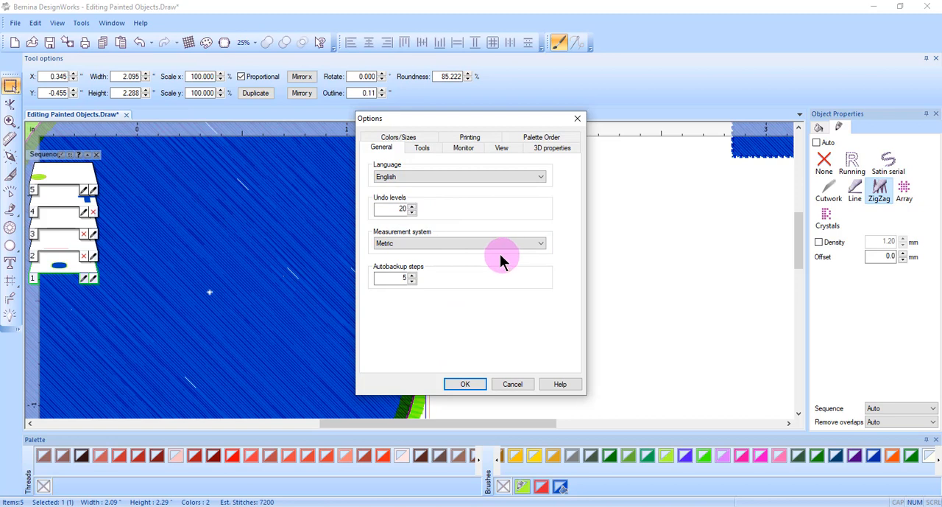
click(464, 385)
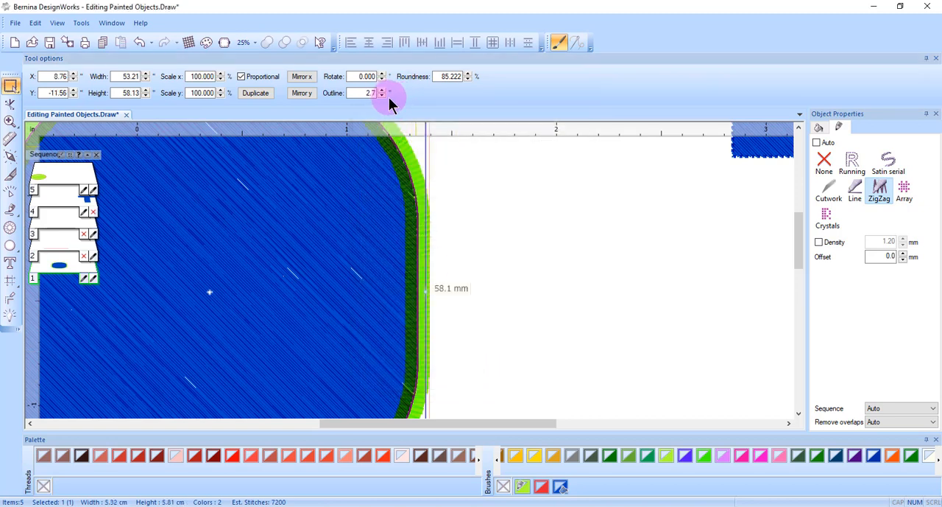
Reselect the blue rounded rectangle and set its outline width to 2.3 mm.
click(568, 223)
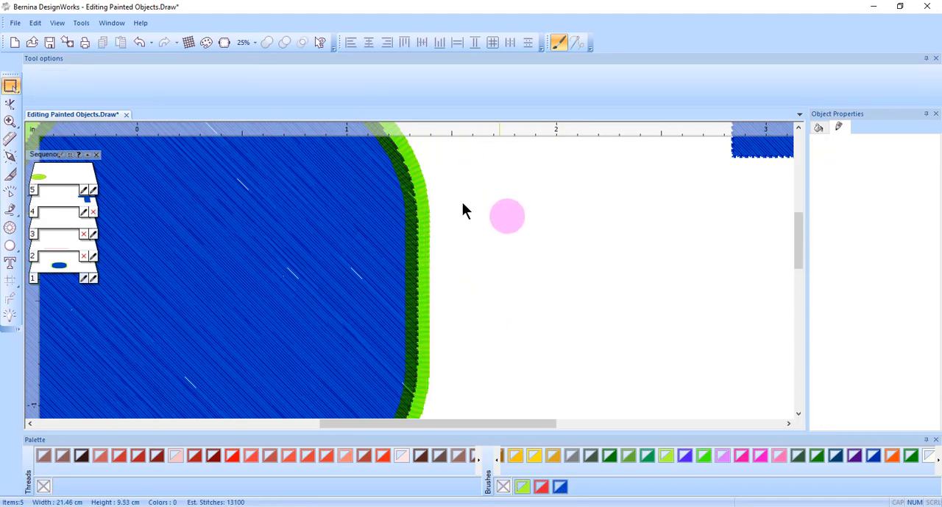
click(423, 217)
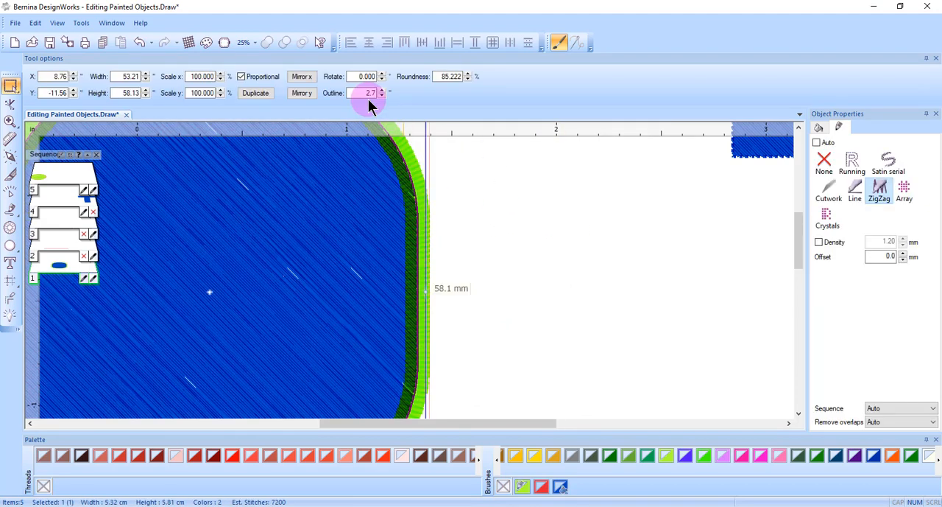
text(2.3)
key(Return)
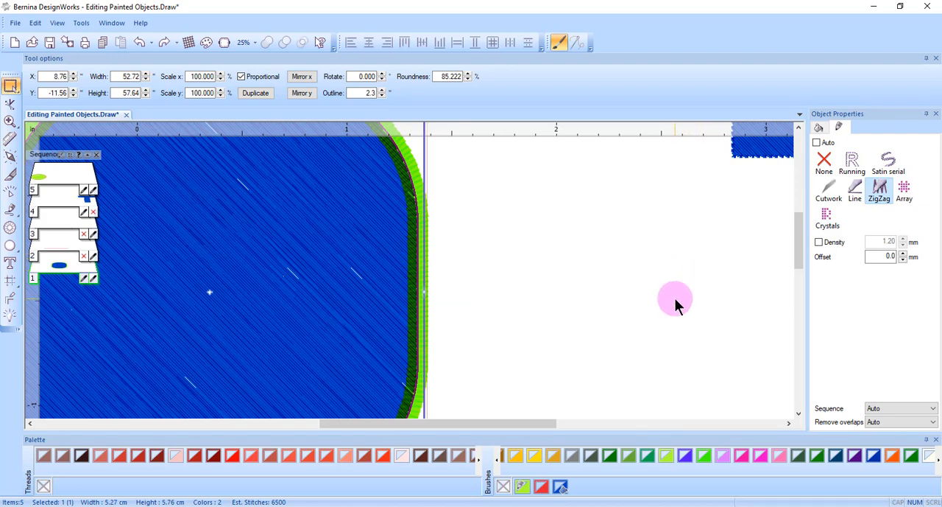
Change the brush width of the Alizarin colour to 1.5 mm and check the new width in the palette.
right_click(544, 489)
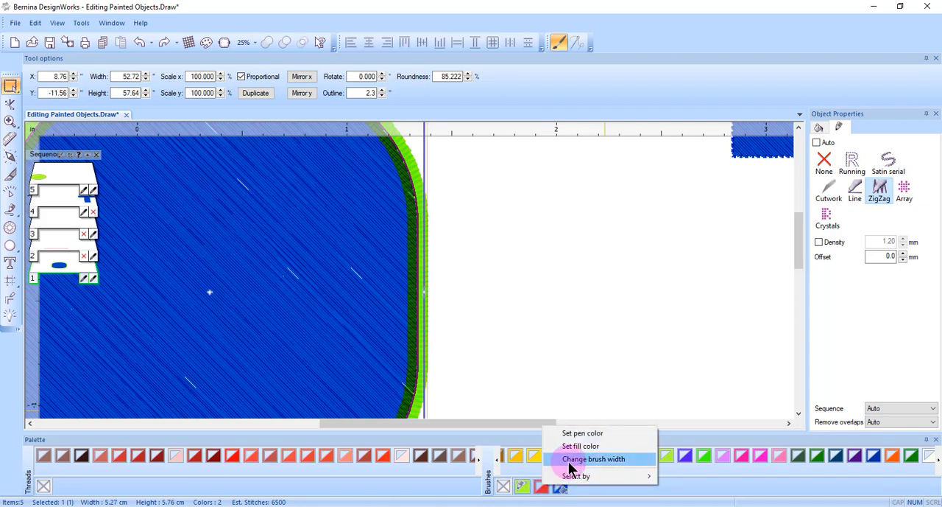
click(571, 460)
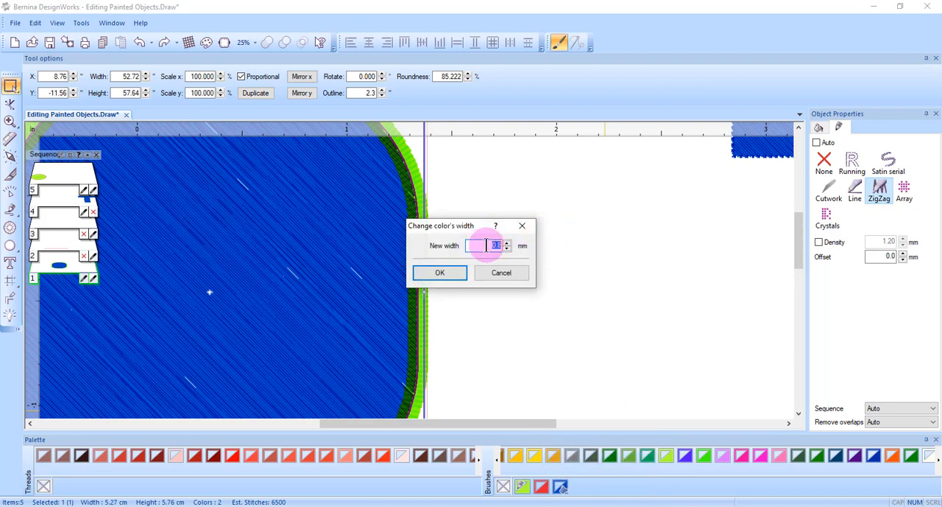
text(1.5)
click(457, 274)
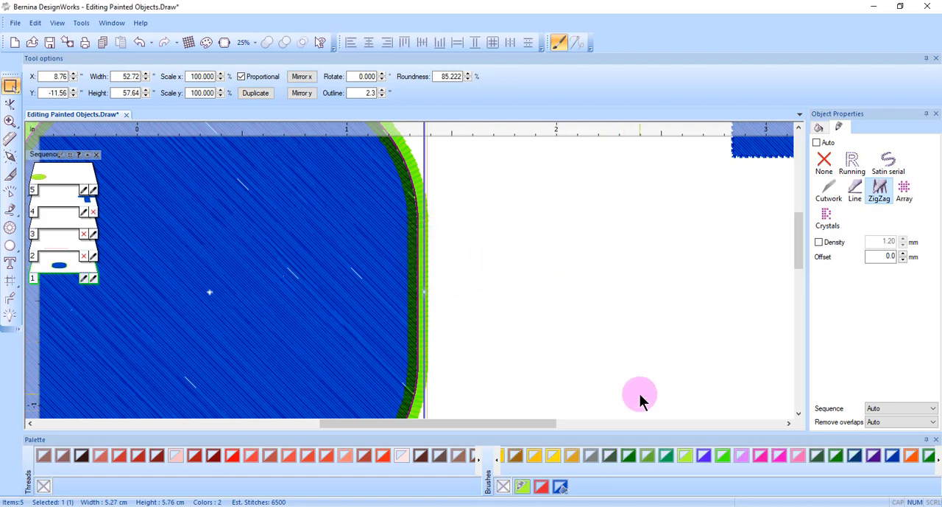
mouse_move(546, 491)
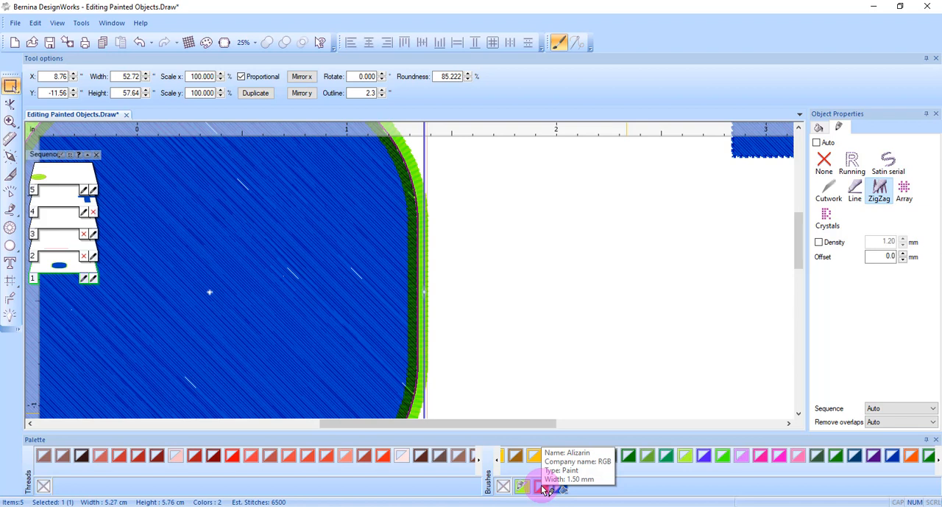
Draw a horizontal Alizarin line about 31 mm long in the empty area between the rounded rectangle and the letter T.
click(546, 490)
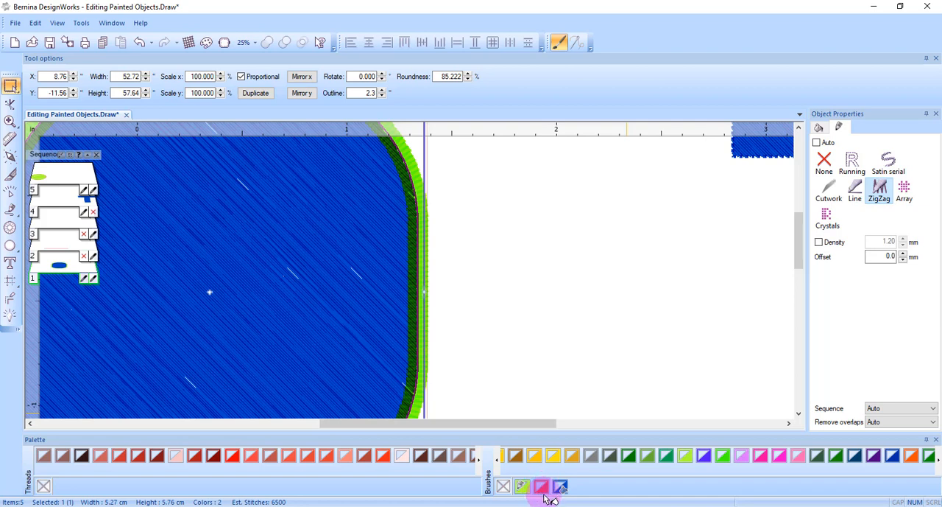
click(587, 356)
click(10, 211)
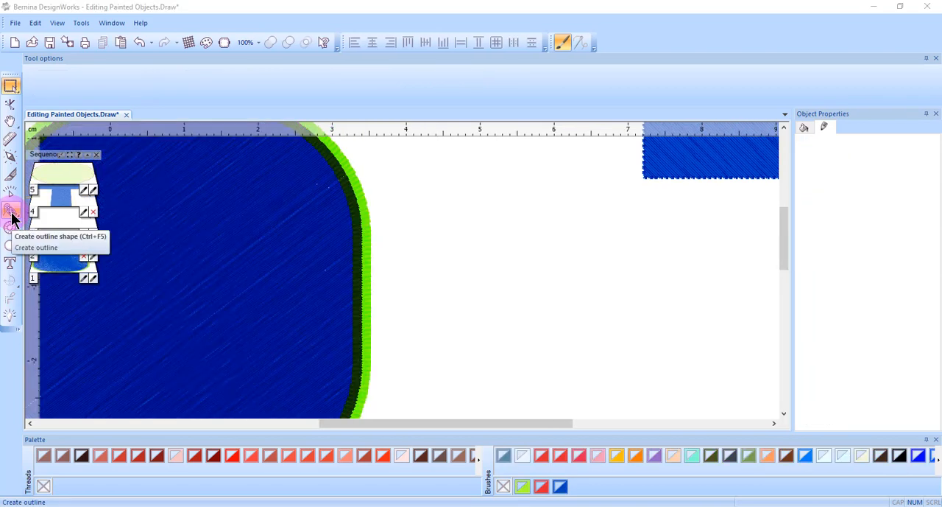
click(500, 259)
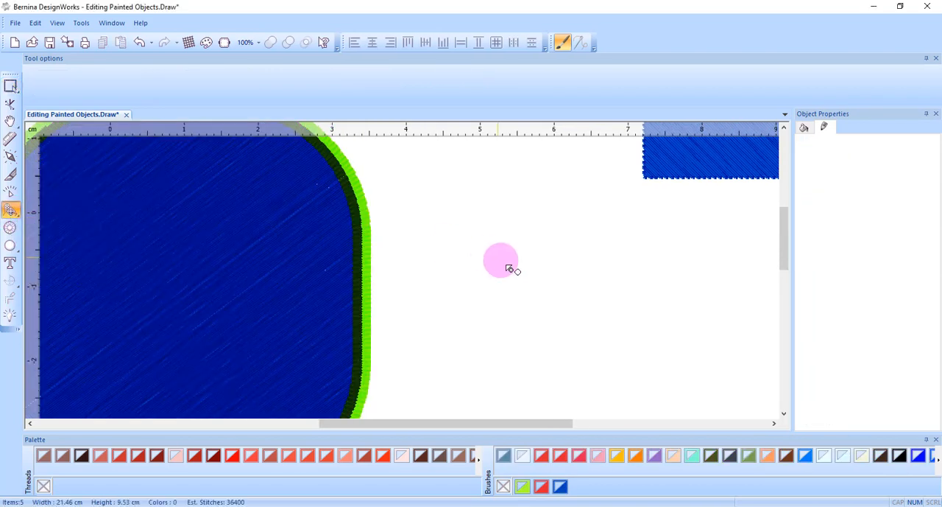
mouse_move(454, 269)
mouse_down()
mouse_move(616, 286)
mouse_move(676, 272)
mouse_up()
click(541, 486)
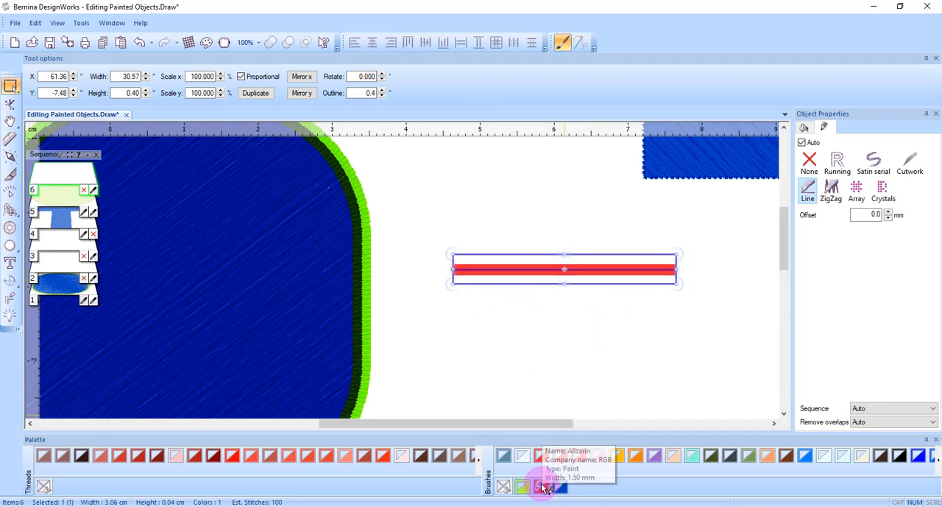
Make blue the default pen colour for new graphic objects, with a default outline width of 1.5 mm for this design only.
click(568, 349)
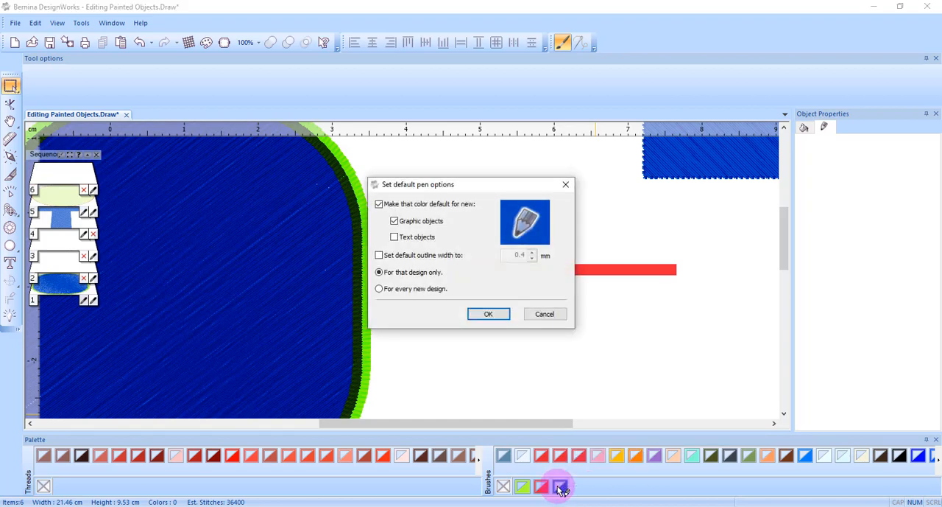
click(379, 255)
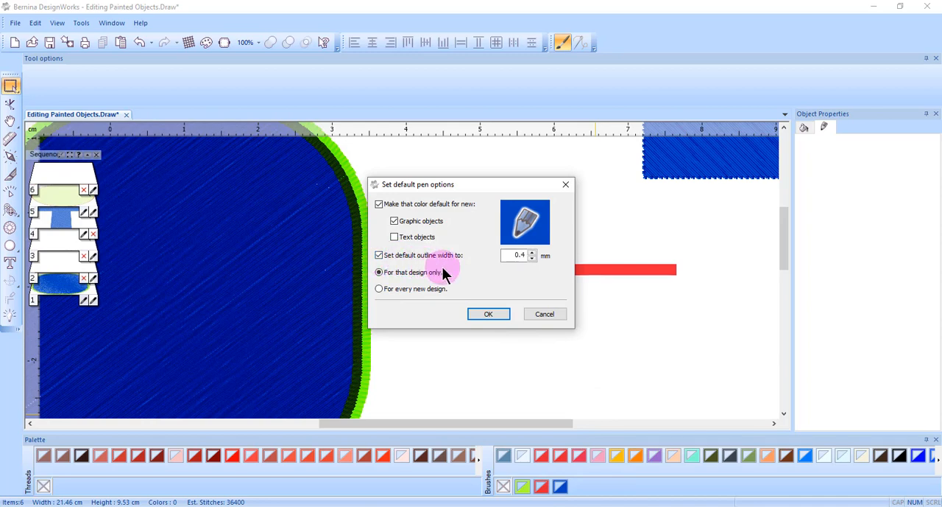
double_click(516, 255)
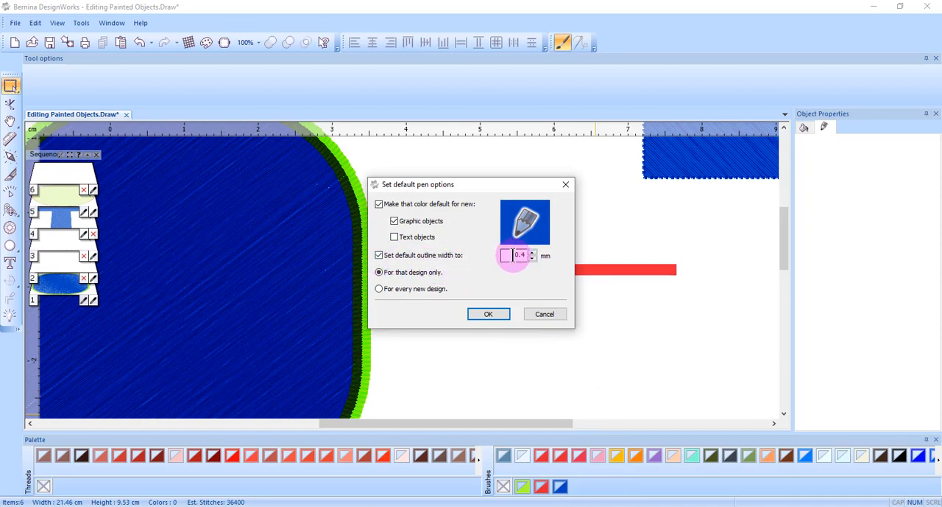
text(1.5)
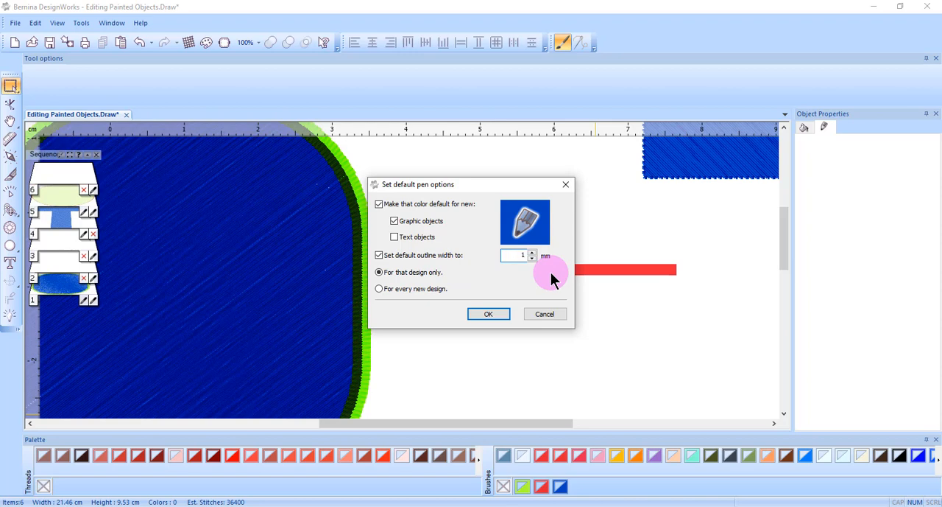
click(485, 315)
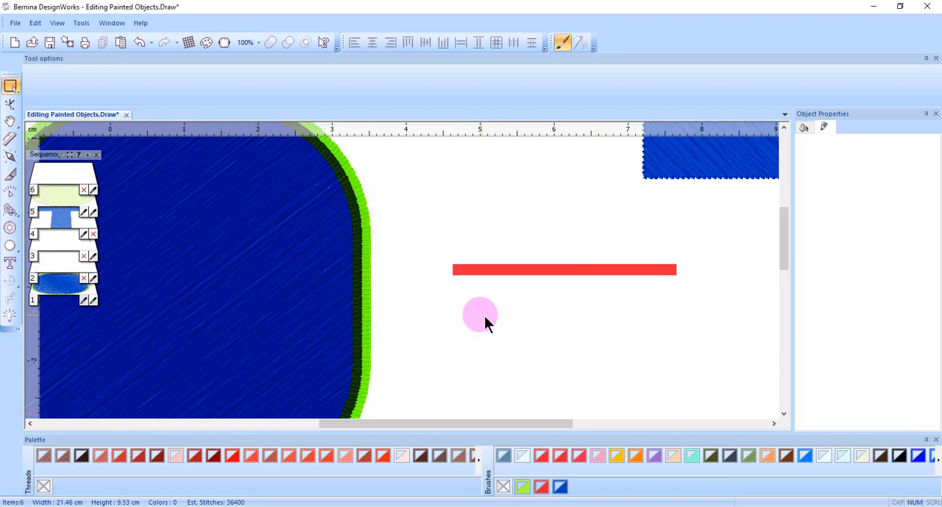
Draw a horizontal line about 33 mm long with the new default pen, just below the short red line.
click(452, 318)
click(690, 313)
click(686, 319)
right_click(688, 320)
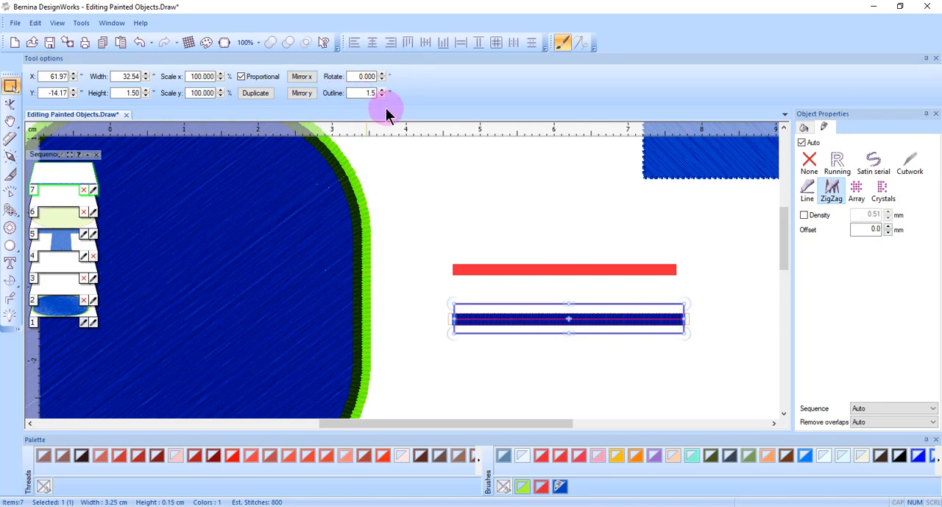
Deselect the new line and open the default pen options for the blue brush.
click(593, 347)
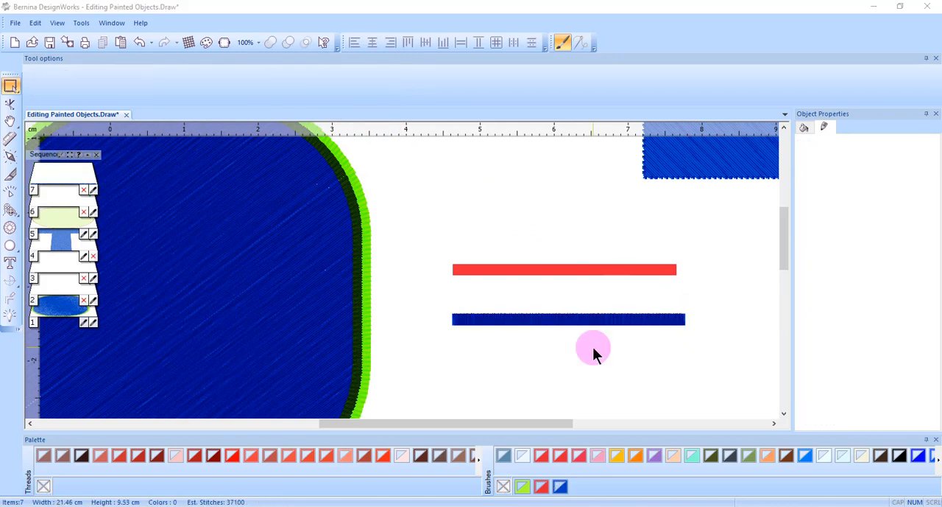
click(563, 487)
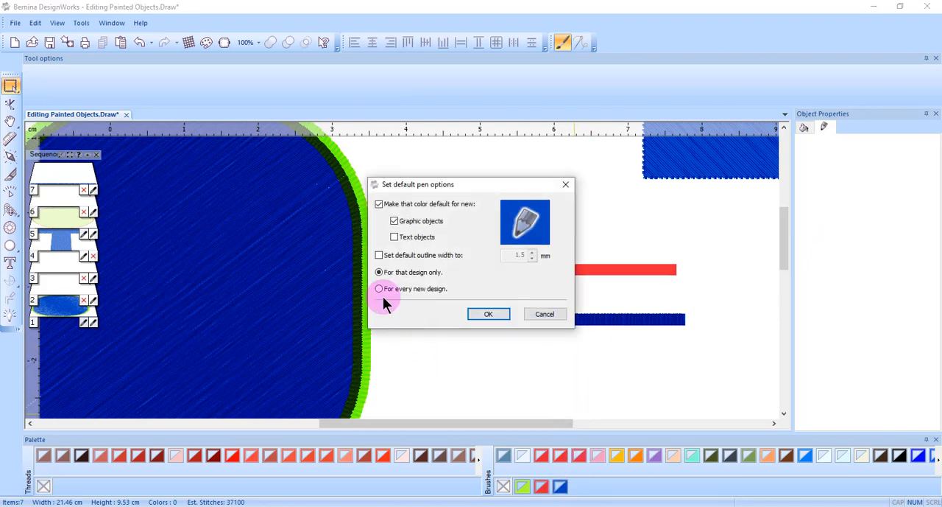